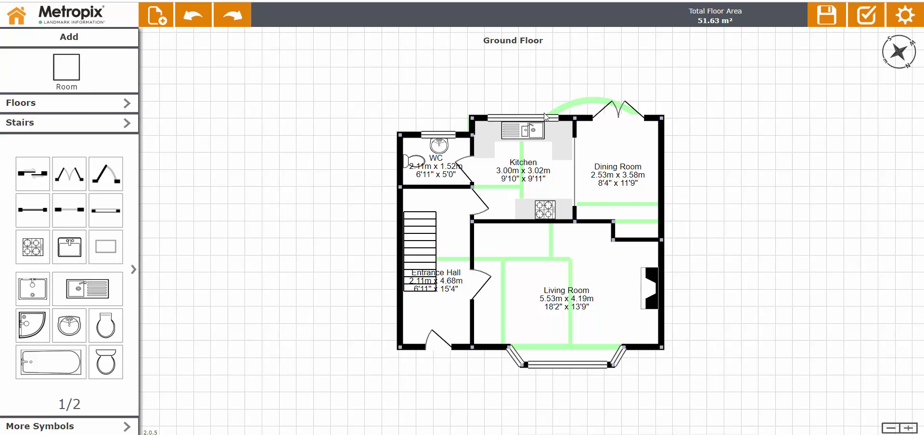
Step: Complete the plan and scroll the floor strip to the Loft Room and back to Ground Floor
click(867, 16)
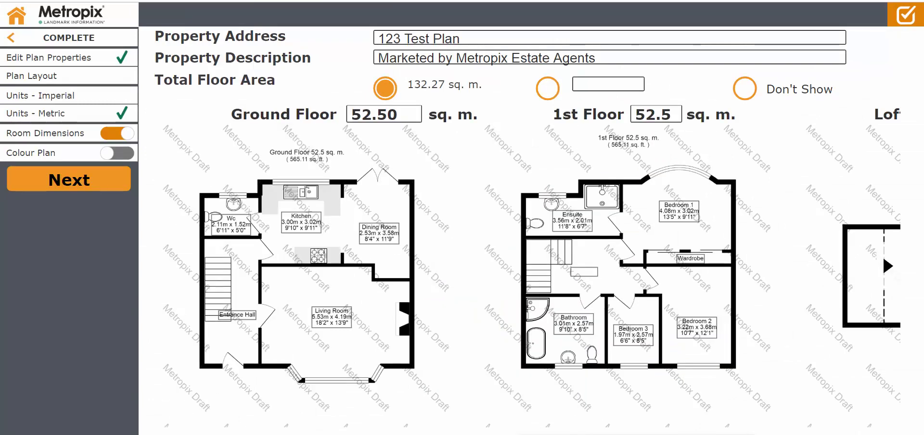
click(886, 265)
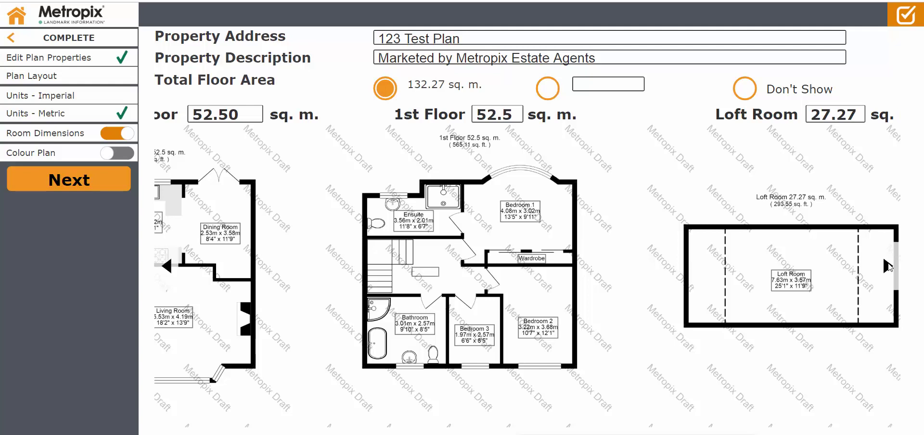
click(168, 266)
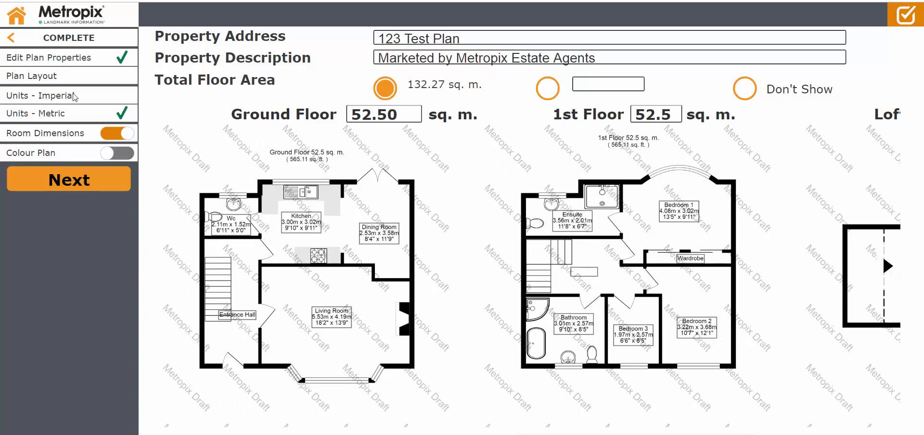
Step: Leave Room Dimensions switched on for all floor plans
click(114, 134)
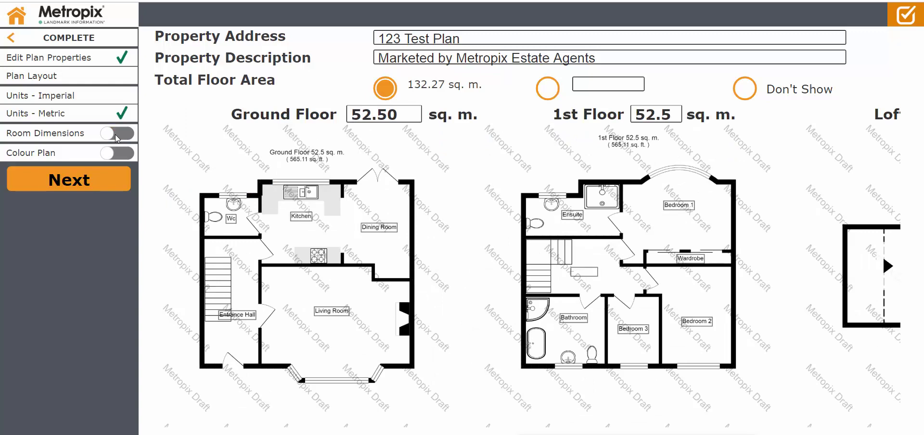
click(114, 134)
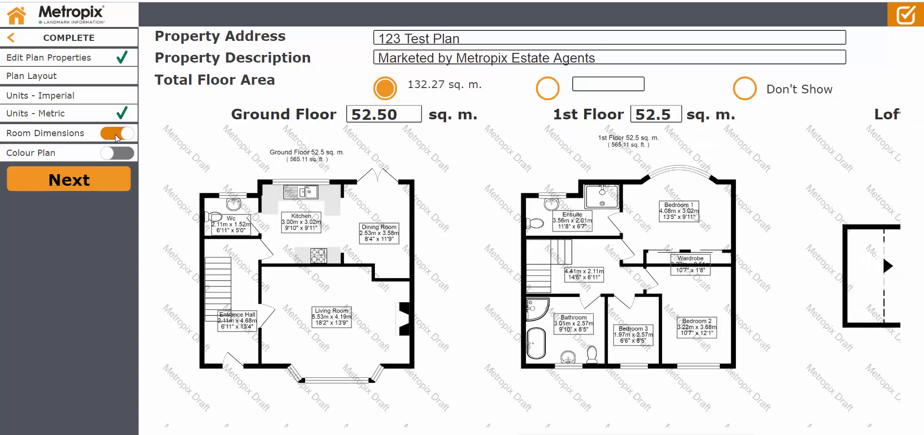
click(115, 134)
click(114, 134)
Step: Turn on Colour Plan so the rooms fill with light blue
click(114, 155)
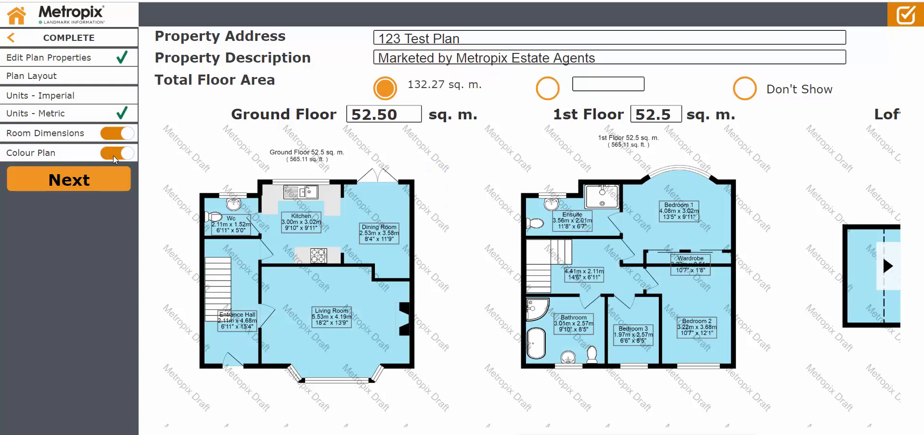
click(113, 155)
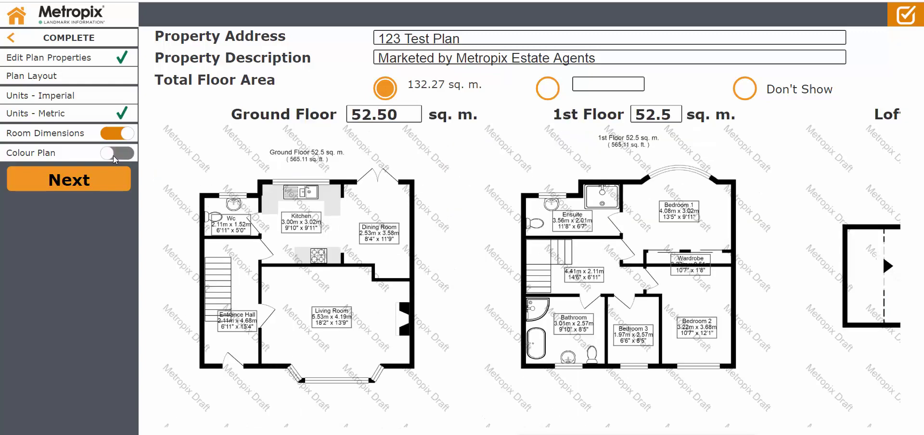
click(114, 155)
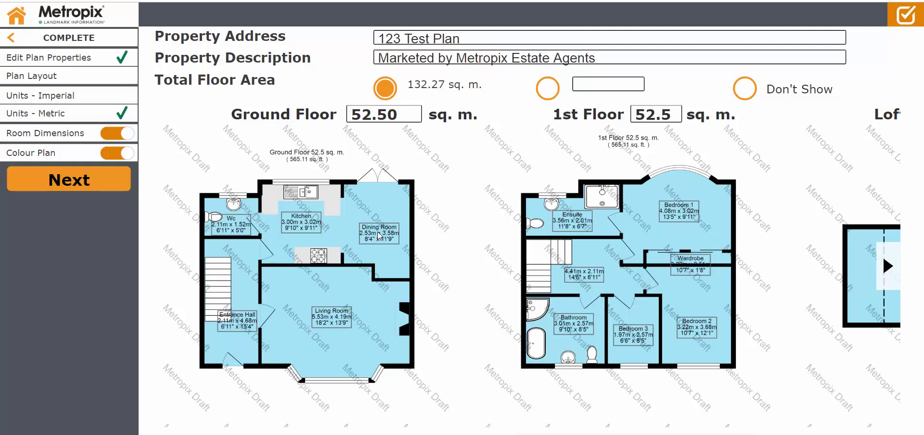
Step: Move the Dining Room, Entrance Hall and Bedroom 2 labels to new spots inside their rooms
mouse_move(379, 235)
mouse_down()
mouse_move(392, 238)
mouse_move(379, 243)
mouse_move(370, 224)
mouse_move(381, 224)
mouse_up()
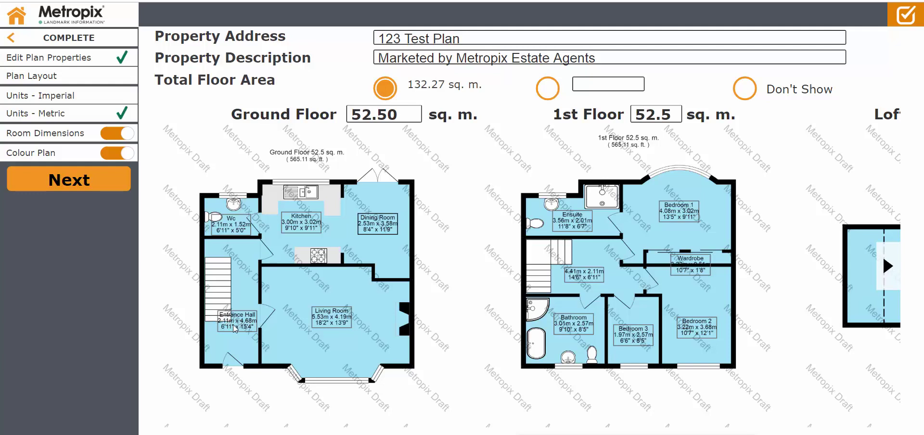
drag(240, 326, 233, 336)
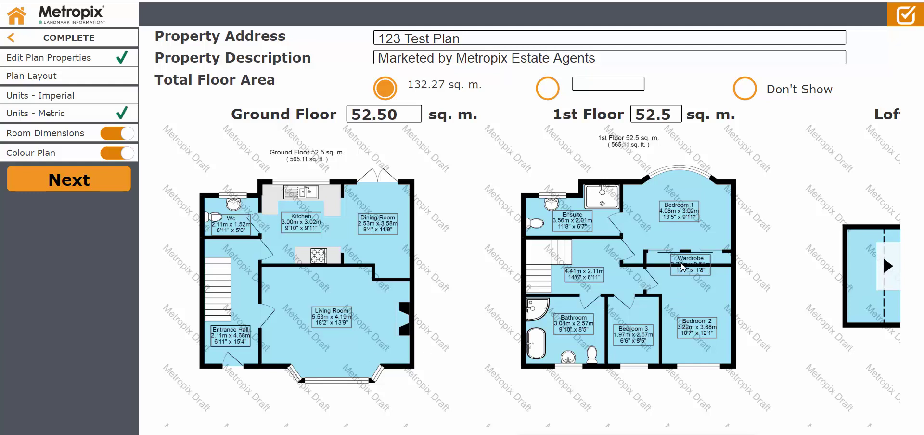
mouse_move(699, 324)
mouse_down()
mouse_move(702, 316)
mouse_move(700, 327)
mouse_up()
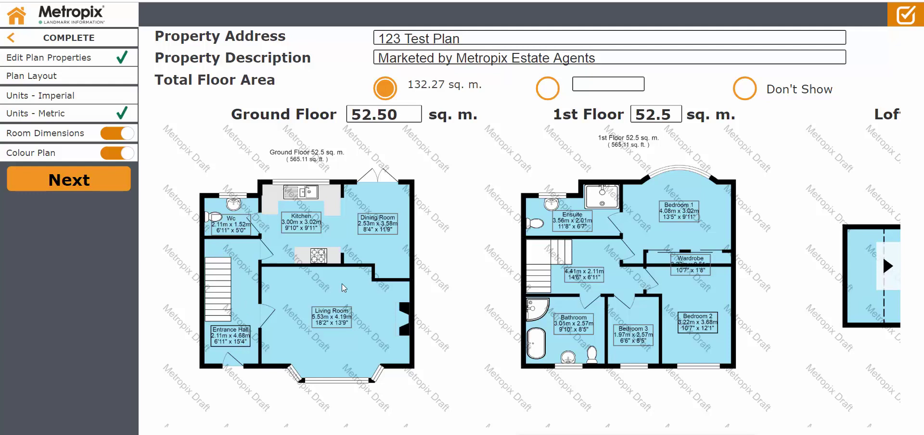
Step: Set the Dining Room label to font size 50 and apply it to all labels
click(375, 223)
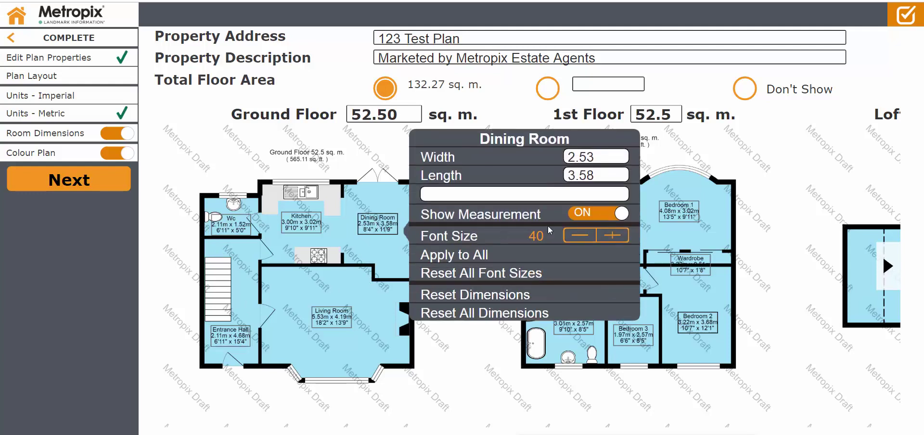
click(610, 234)
click(610, 234)
click(611, 234)
click(610, 234)
click(610, 234)
click(611, 233)
click(611, 234)
click(610, 234)
click(610, 233)
click(611, 234)
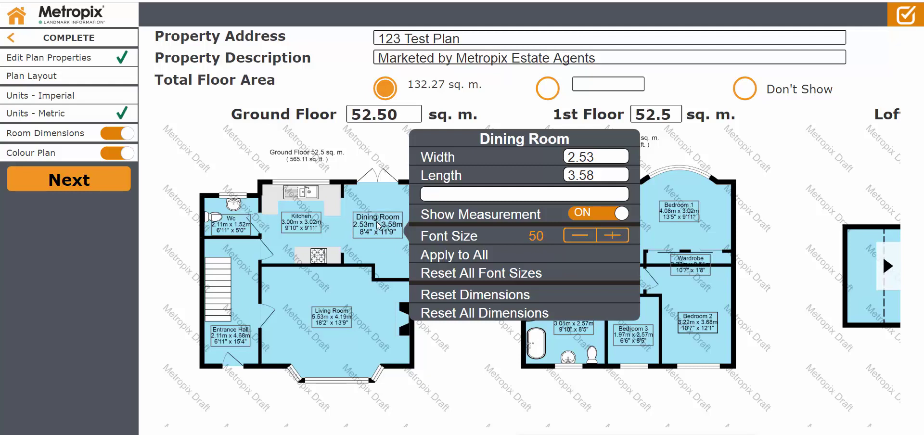
click(487, 260)
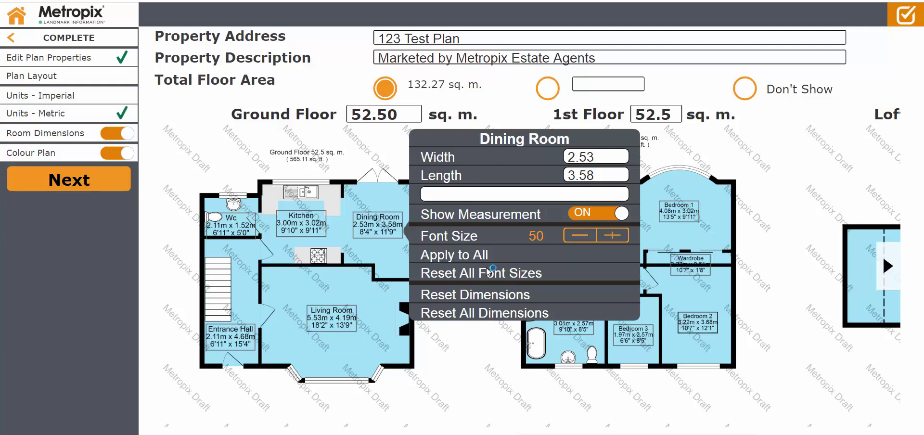
click(483, 345)
Step: Set the Bedroom 2 label to font size 50 and apply it to all first-floor labels
click(700, 328)
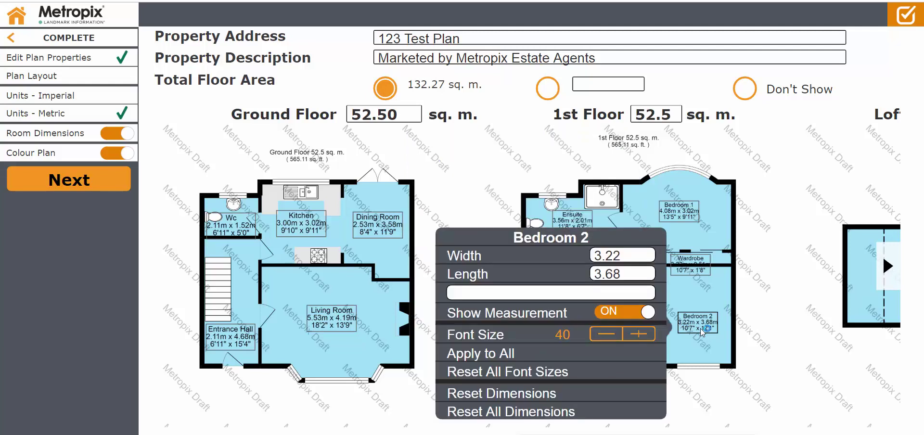
click(647, 337)
click(648, 338)
click(648, 338)
click(647, 338)
click(647, 337)
click(647, 338)
click(647, 338)
click(647, 338)
click(647, 337)
click(647, 337)
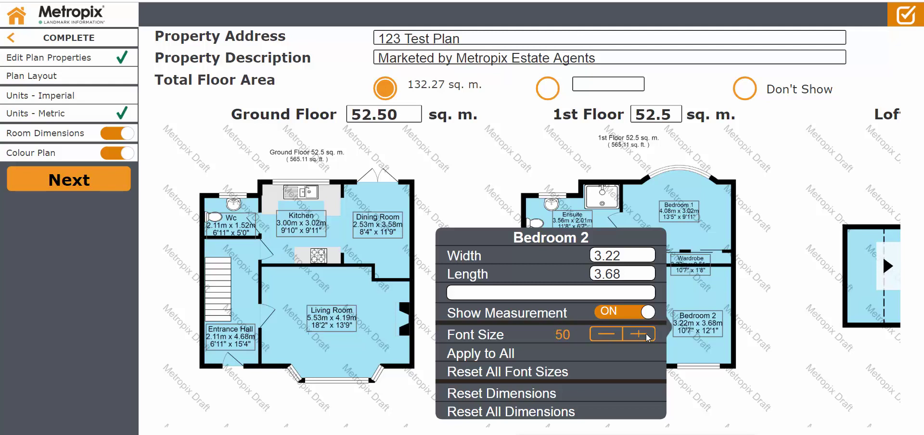
click(504, 354)
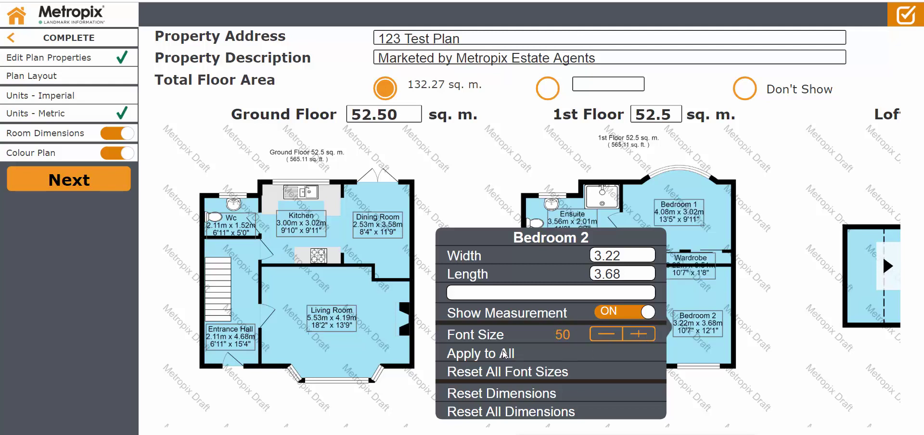
click(483, 205)
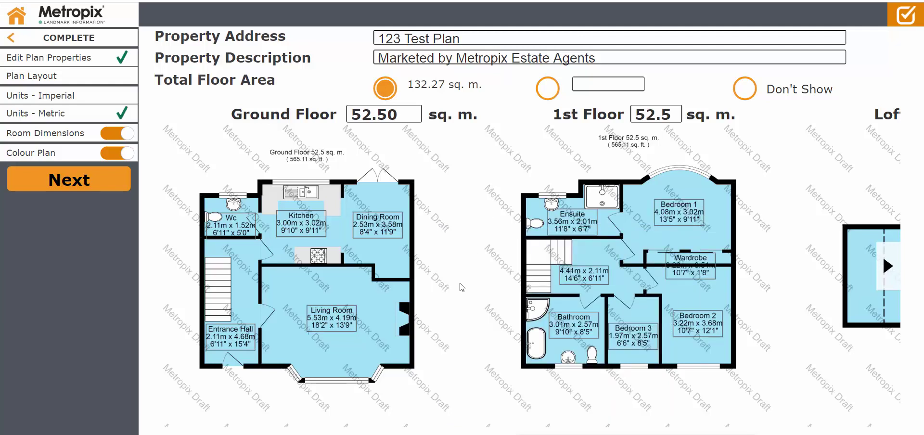
Step: Turn Show Measurement off for the Wardrobe label
click(688, 261)
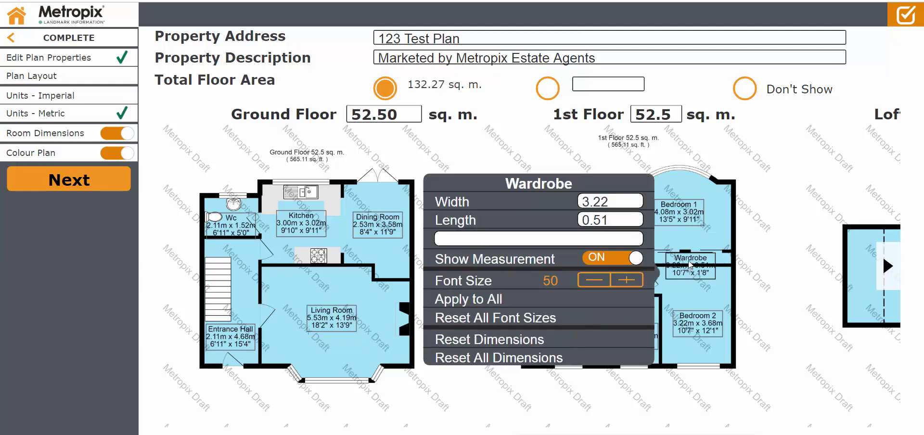
click(601, 260)
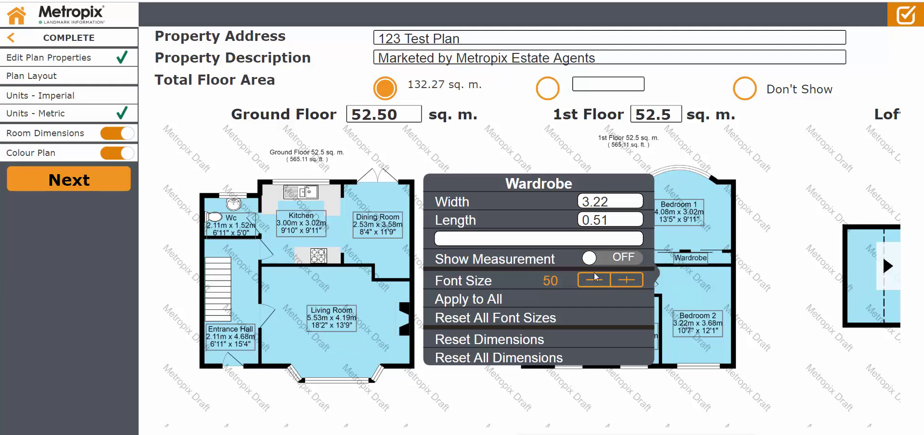
click(784, 278)
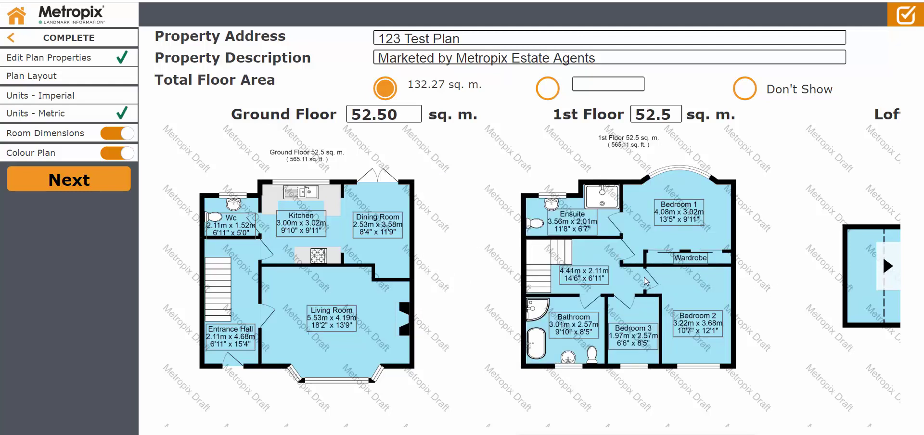
Step: Hide the measurements on the landing and WC labels
click(576, 277)
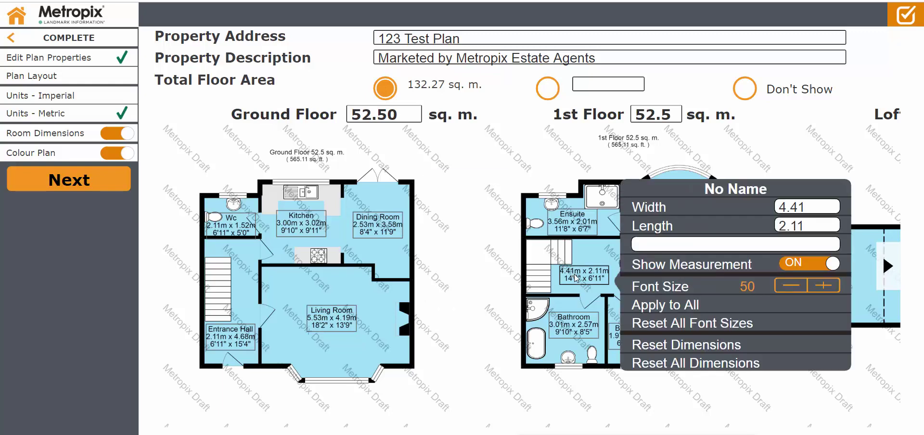
click(803, 264)
click(239, 228)
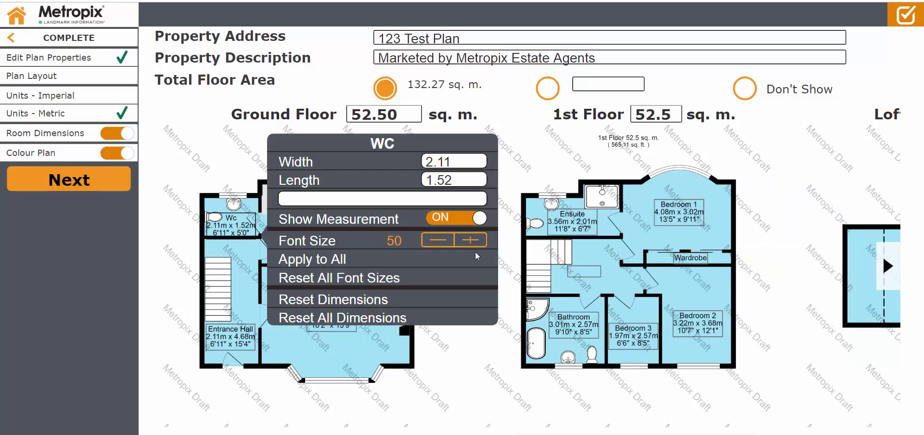
click(440, 223)
Step: Hide the measurements on the Ensuite and Entrance Hall labels
click(581, 222)
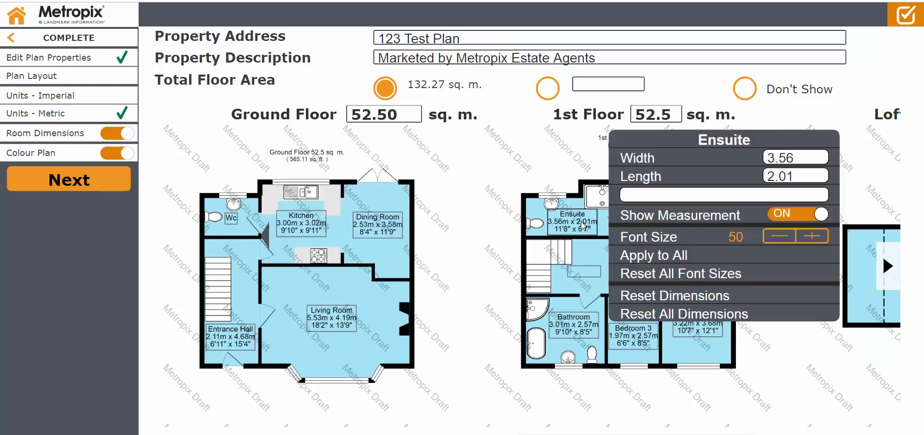
click(793, 214)
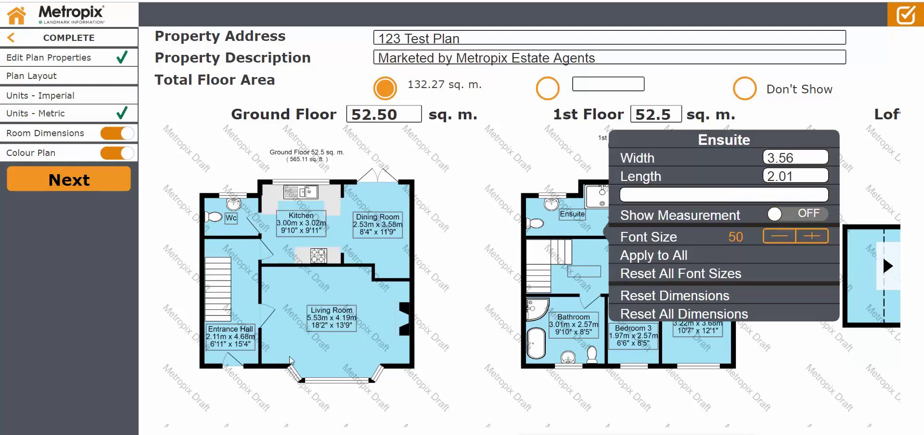
click(238, 343)
click(447, 329)
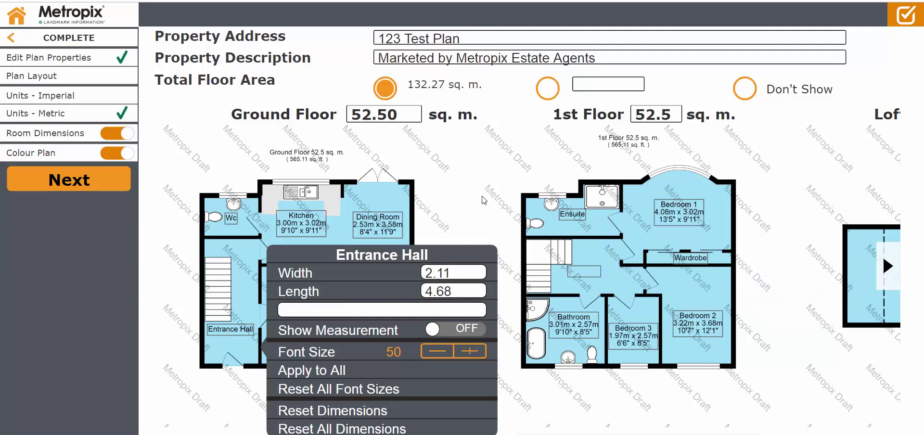
click(483, 187)
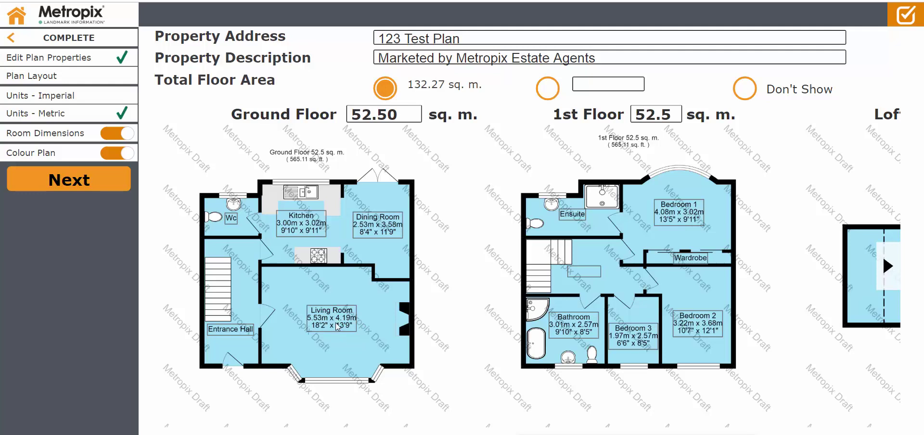
click(337, 321)
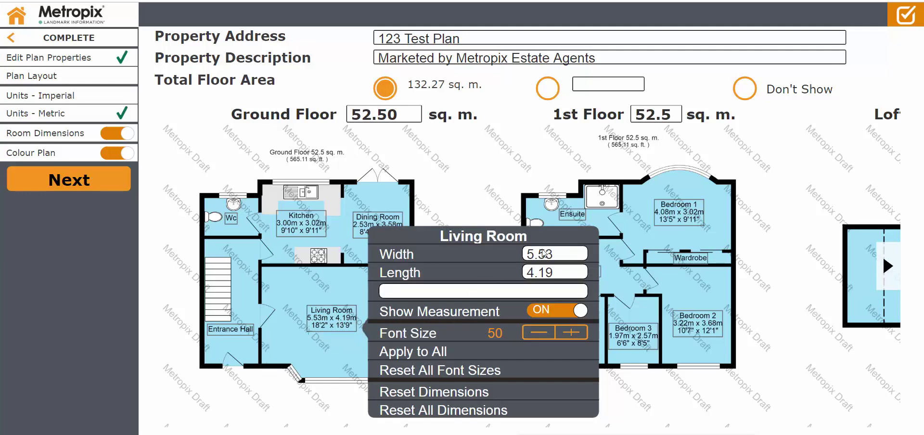
Step: Change the Living Room length from 4.19 to 4.21 m
click(564, 271)
key(BackSpace)
key(BackSpace)
text(21)
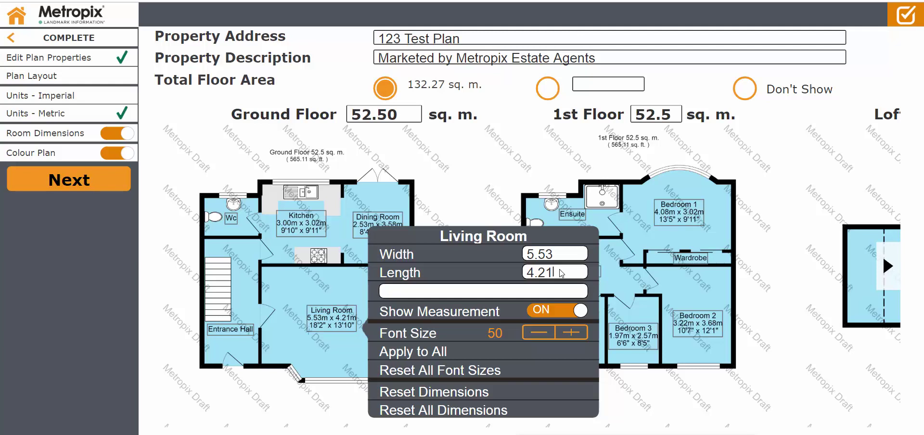
click(481, 205)
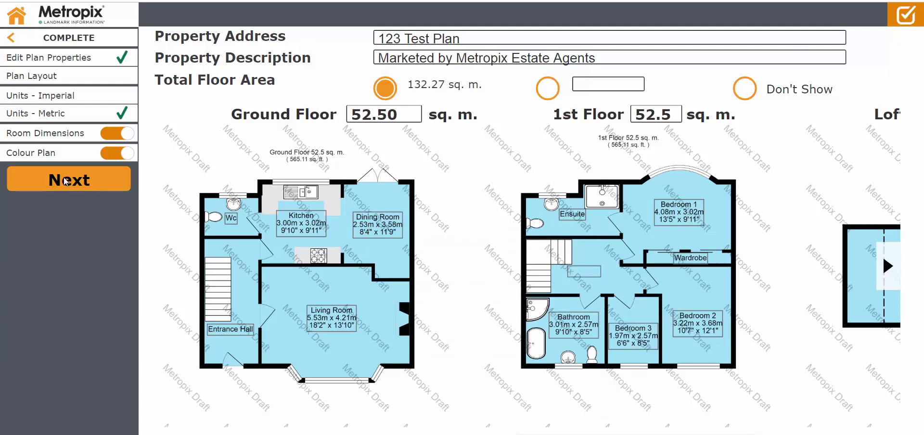
Step: Go to Plan Layout and choose the Landscape orientation after previewing Portrait
click(893, 19)
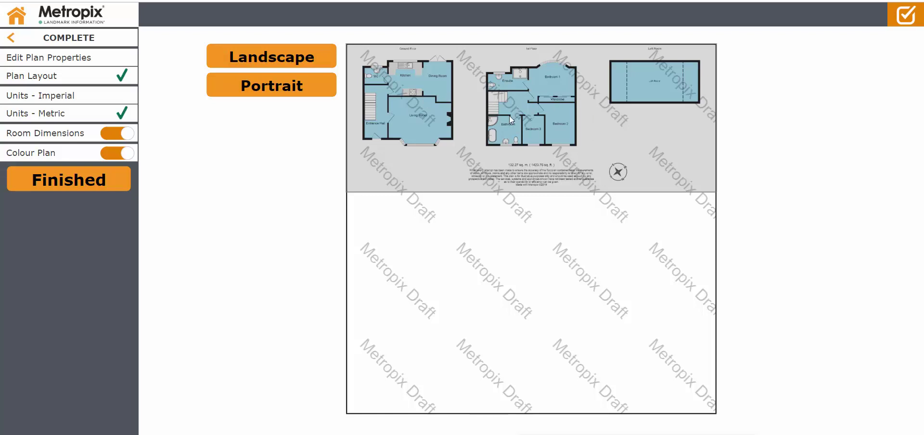
click(261, 84)
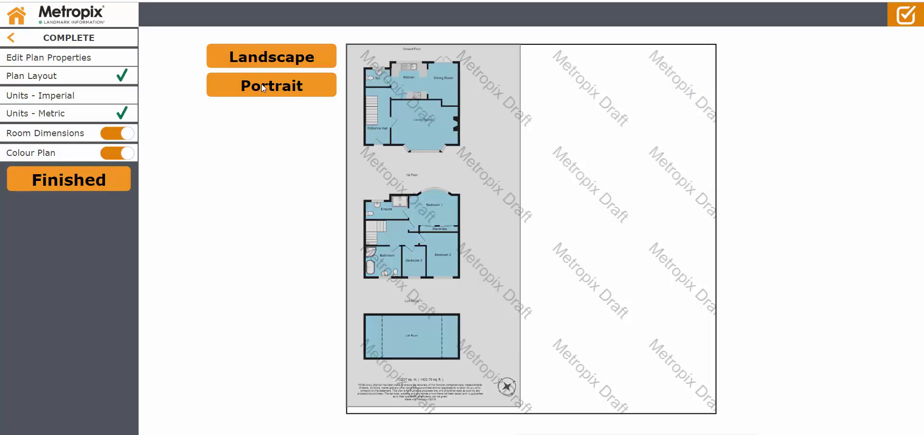
click(263, 58)
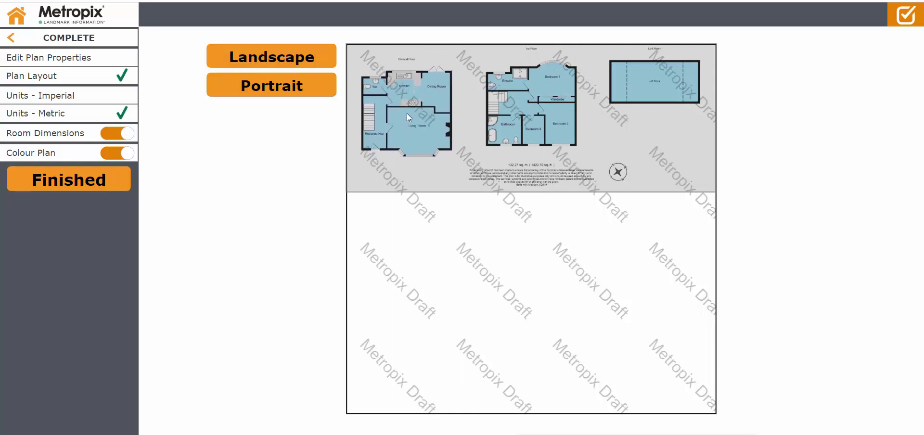
Step: Arrange the floors, move the text block down, centre the Loft Room below, and place the compass beside it
mouse_move(411, 111)
mouse_down()
mouse_move(422, 112)
mouse_move(408, 111)
mouse_up()
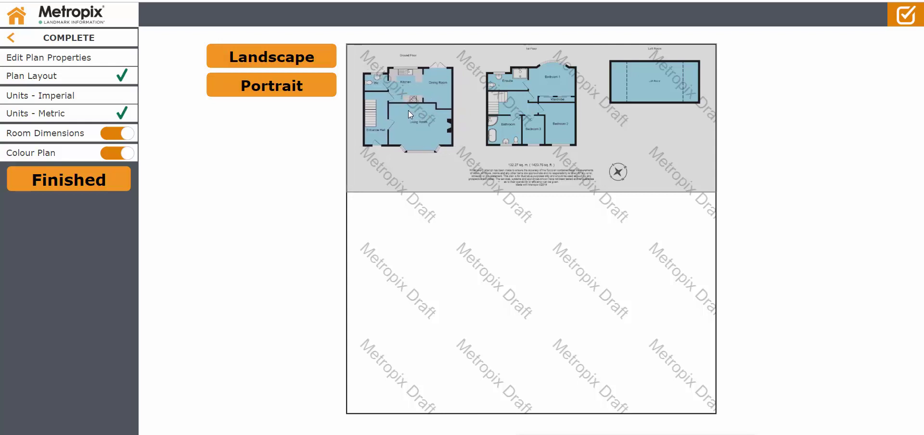
drag(533, 99, 514, 105)
drag(547, 176, 473, 235)
drag(672, 95, 462, 185)
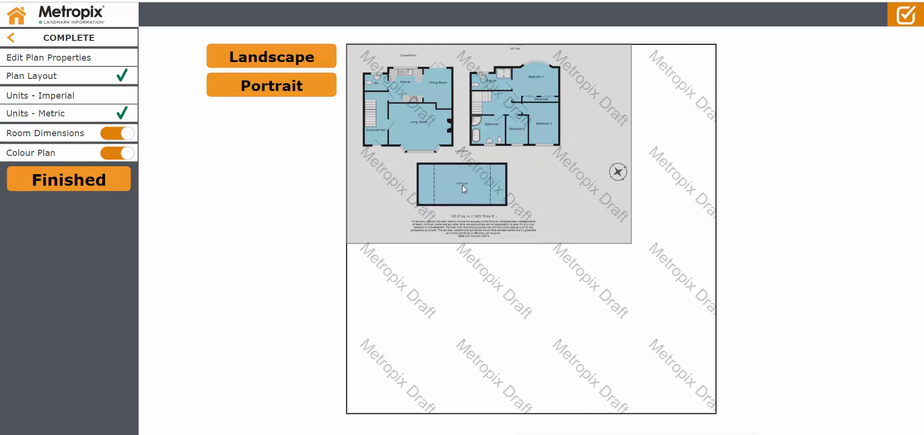
drag(619, 176, 540, 175)
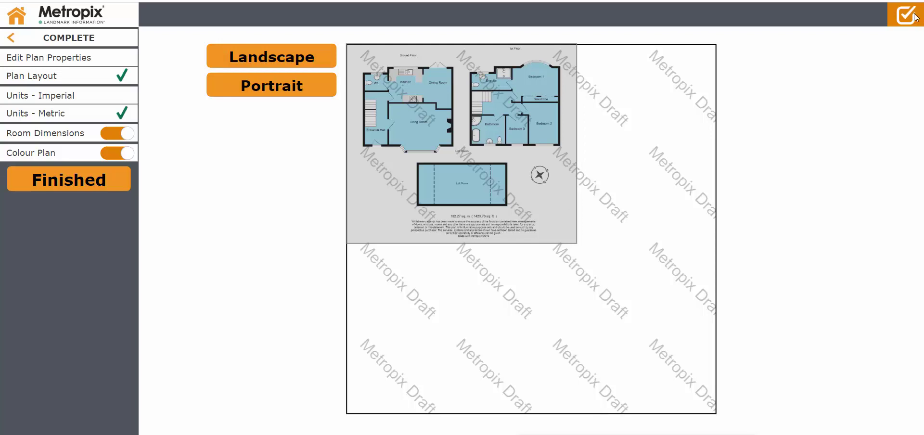
Step: Finish the plan, download it as a high-resolution JPG, and open the downloaded file
click(88, 181)
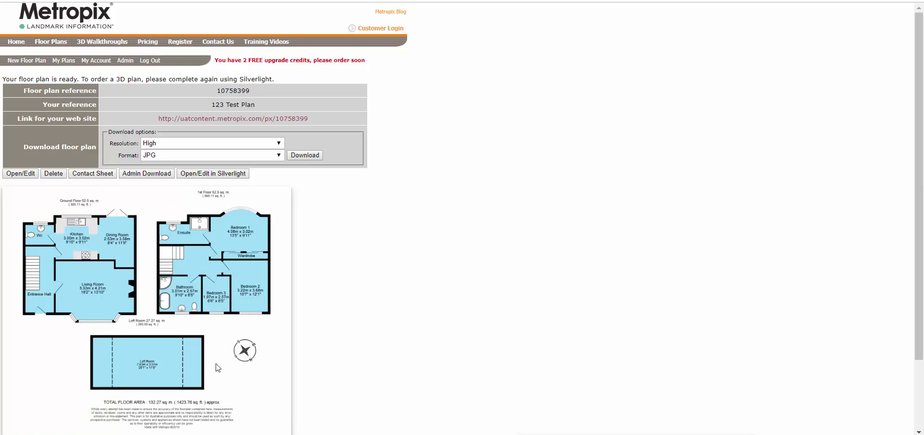
scroll(189, 337, down, 2)
click(316, 94)
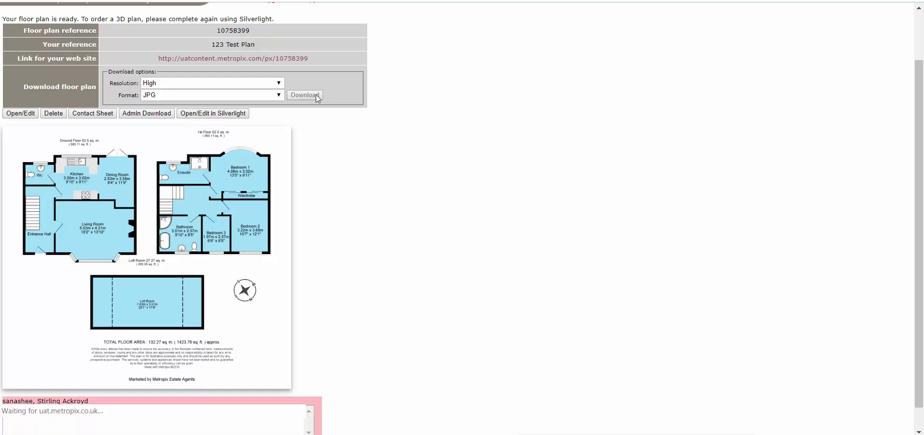
click(72, 425)
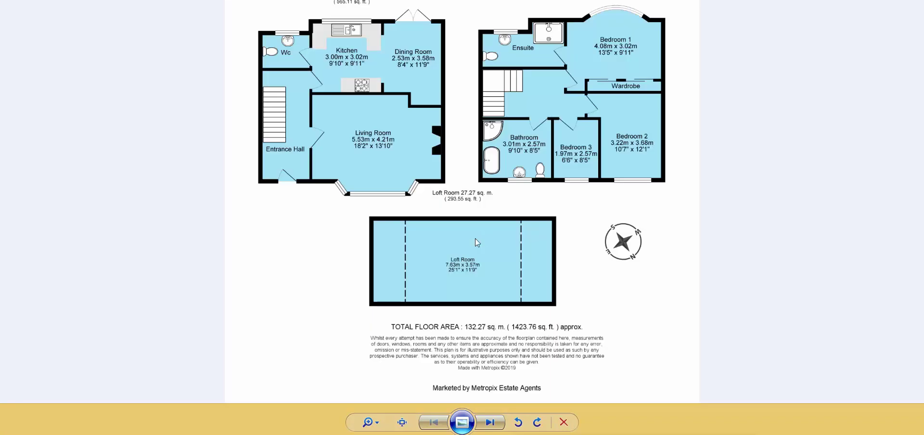
Step: Inspect the JPG at actual size, panning across the rooms, then zoom back out to the full page
click(402, 422)
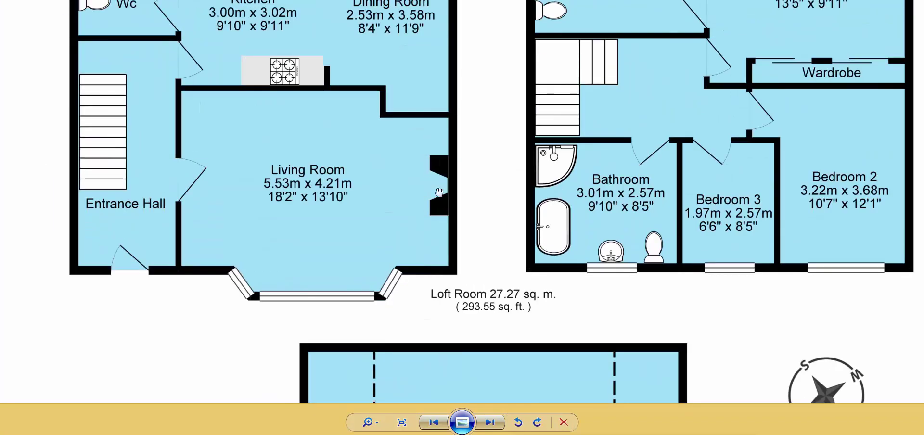
scroll(439, 192, up, 2)
drag(337, 48, 125, 124)
drag(770, 81, 459, 97)
scroll(395, 107, down, 3)
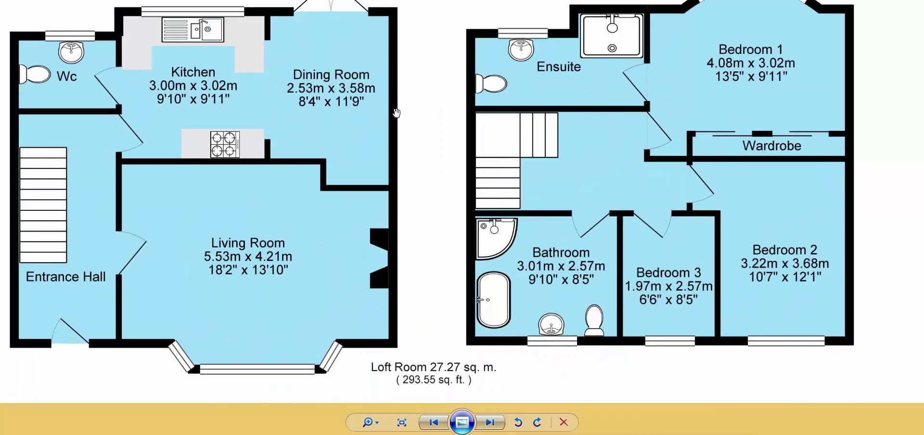
scroll(396, 112, down, 2)
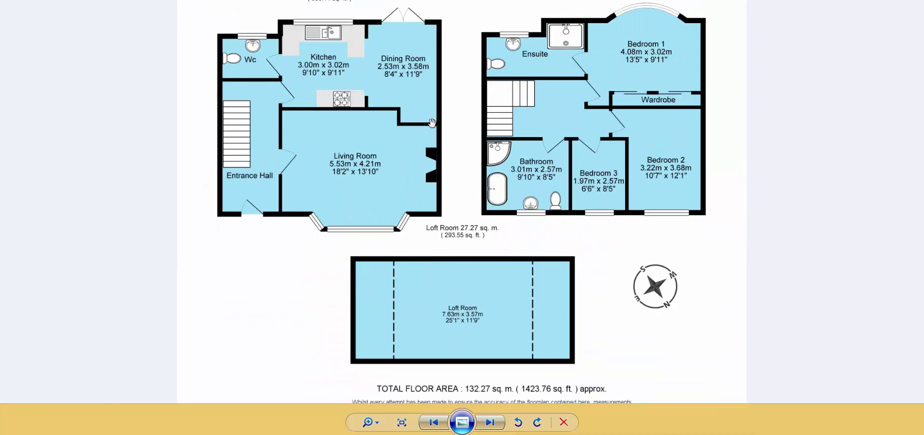
scroll(431, 123, down, 1)
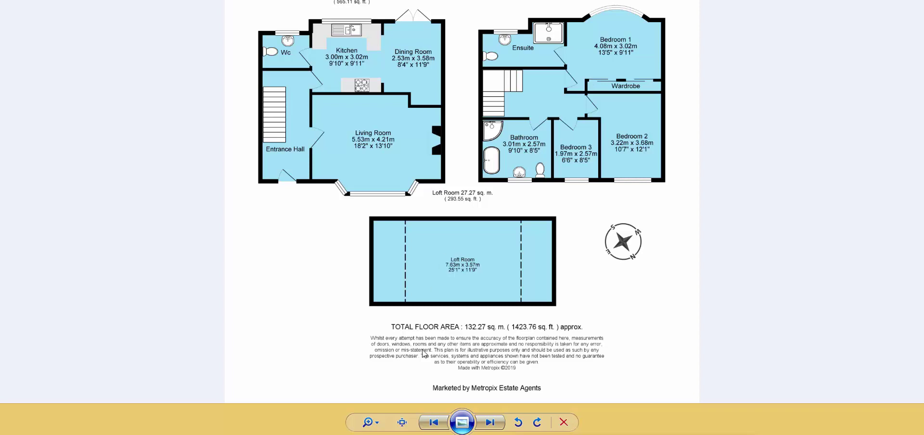